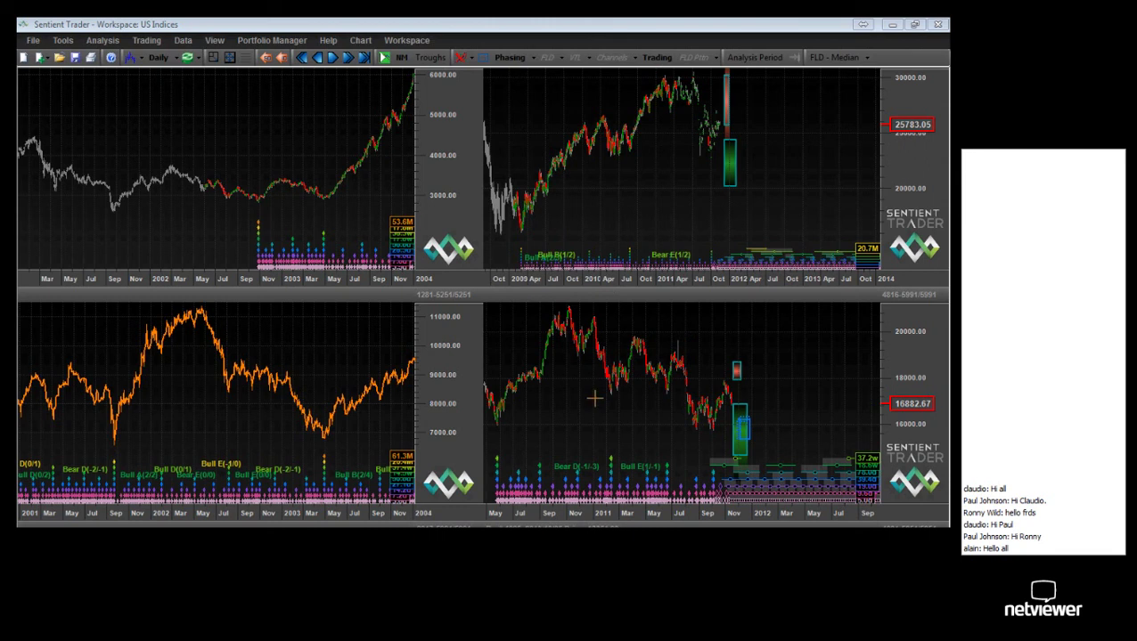
# - Maximize the JSE ALSI long-term daily chart from the tiled layout
pyautogui.moveTo(292, 401)
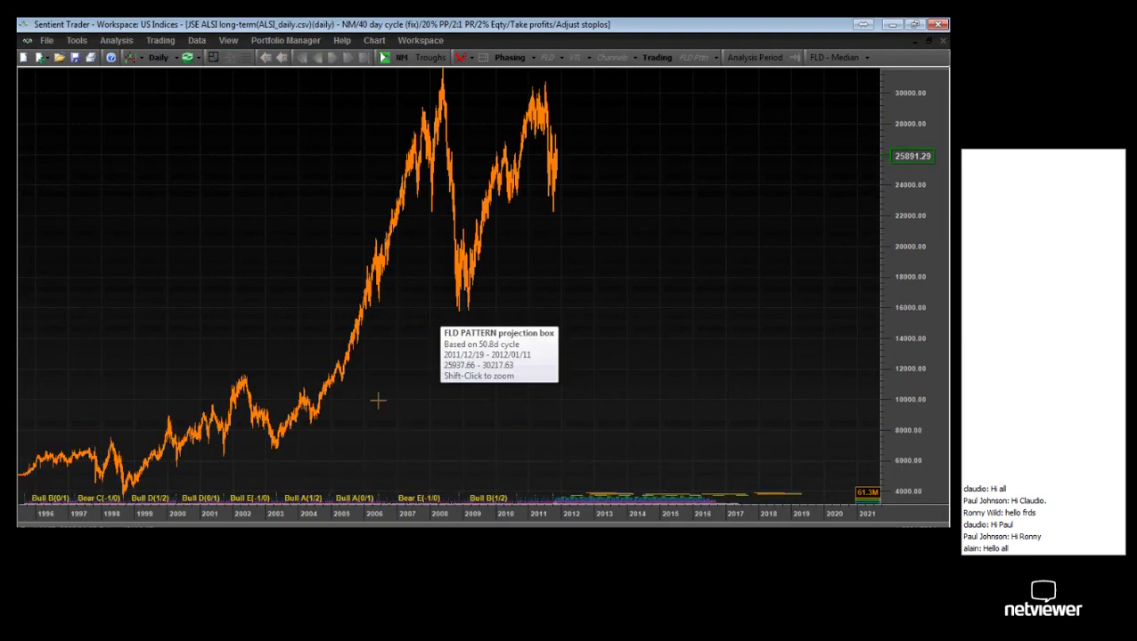
# - Zoom the JSE ALSI chart over its 1996–2012 history and browse the View and Trading menus
pyautogui.click(580, 187)
pyautogui.moveTo(105, 344); pyautogui.dragTo(24, 393)
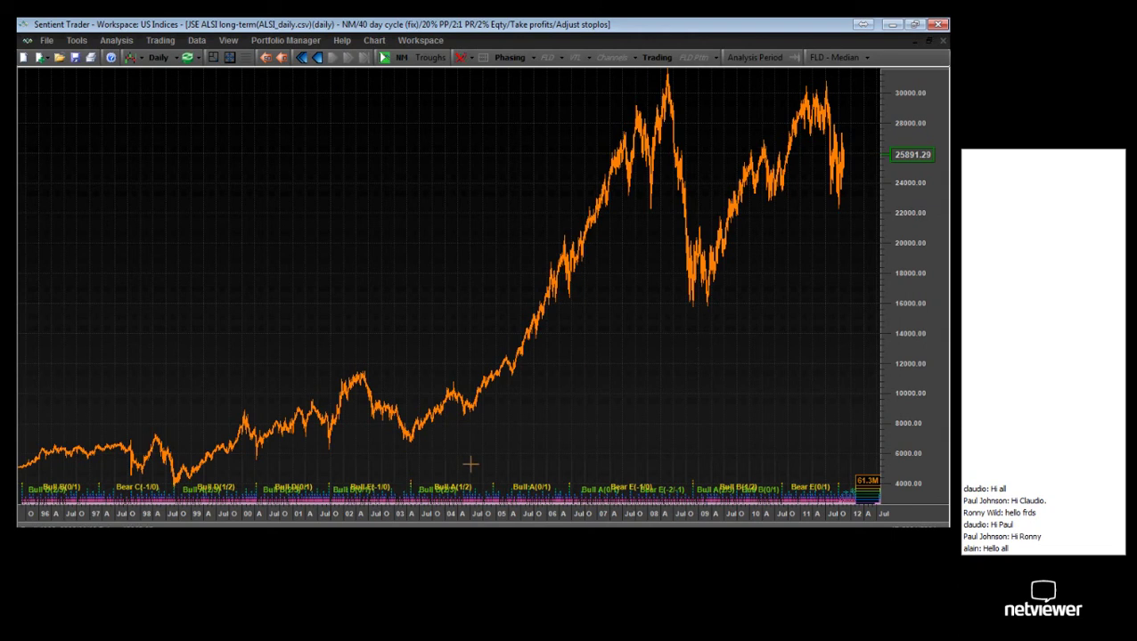
pyautogui.click(224, 42)
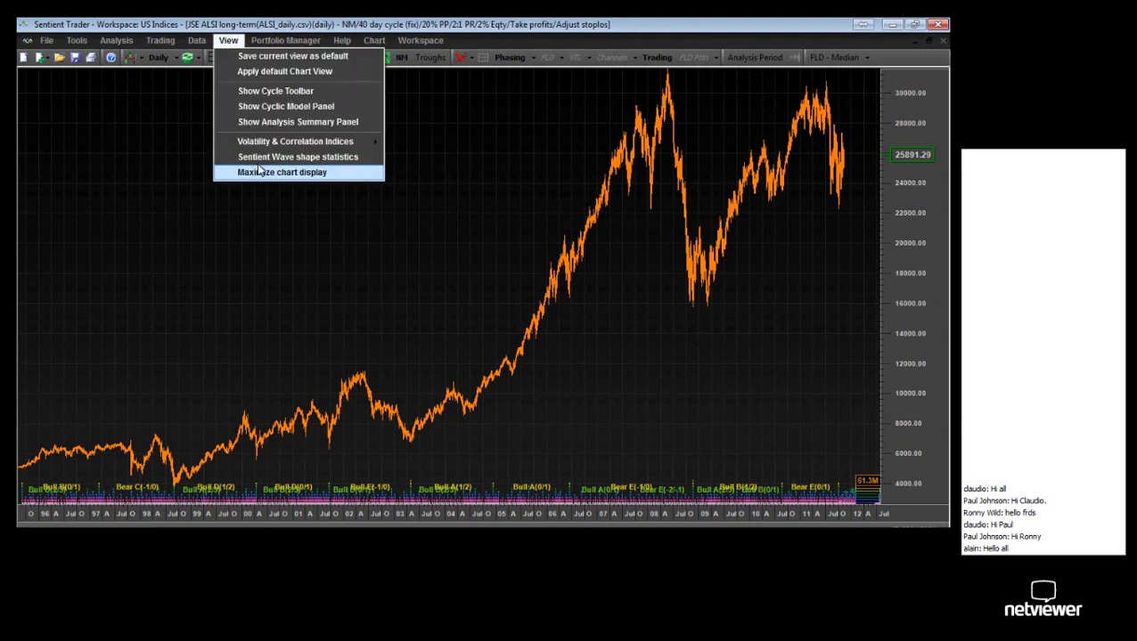
pyautogui.moveTo(162, 45)
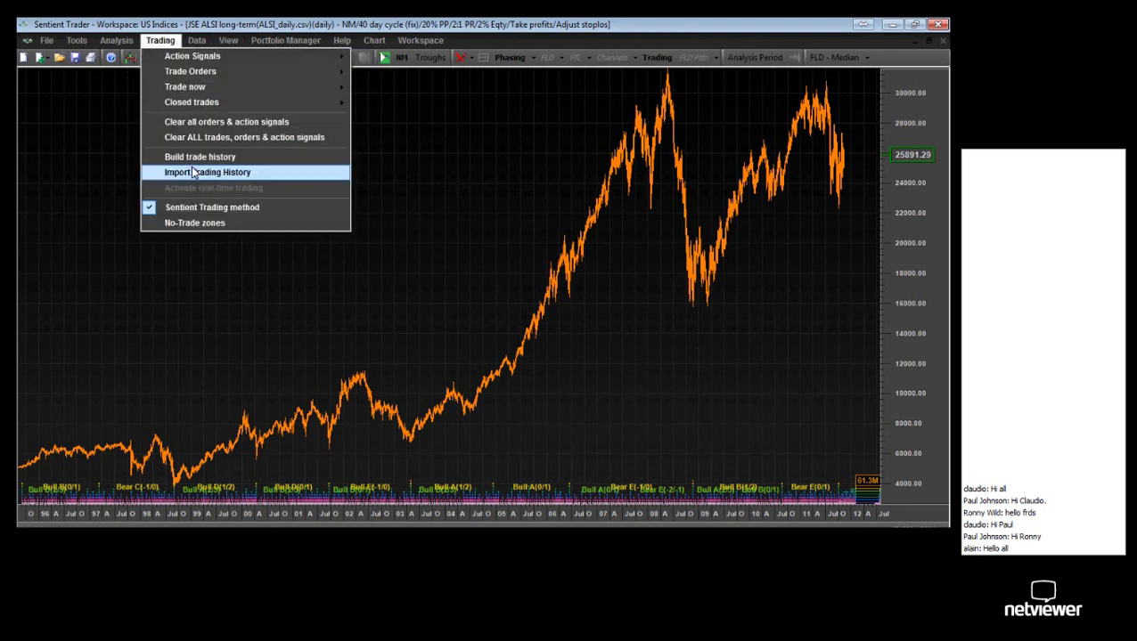
pyautogui.click(390, 287)
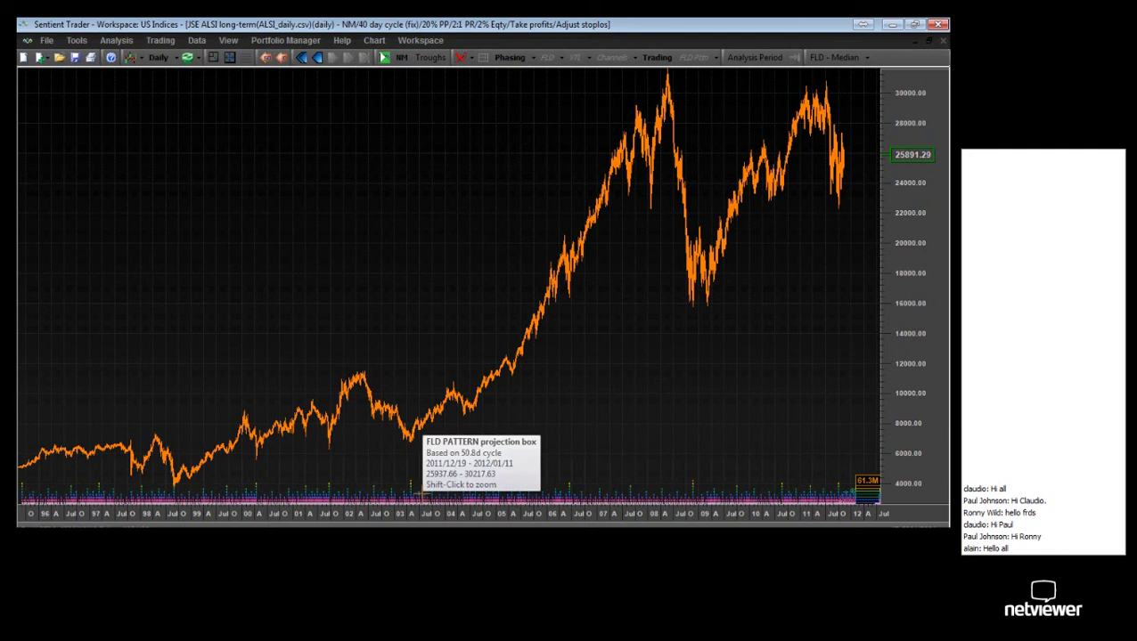
pyautogui.click(512, 58)
# - Show cycle phasing semi-circles on the JSE ALSI chart and pin crosshairs on a price point
pyautogui.click(529, 87)
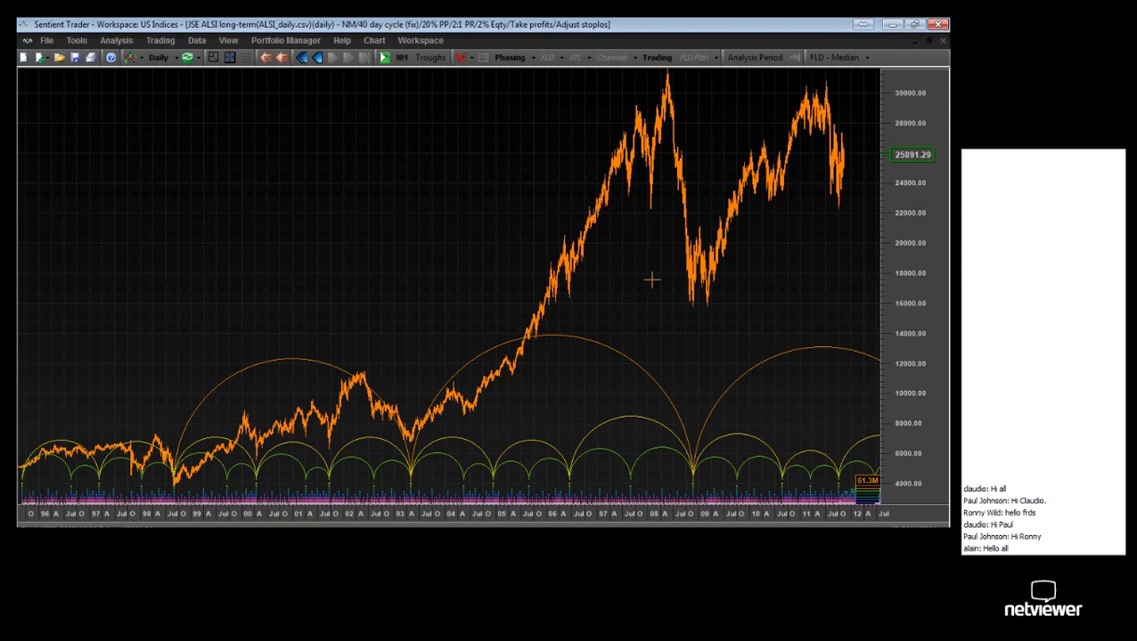
pyautogui.click(652, 228)
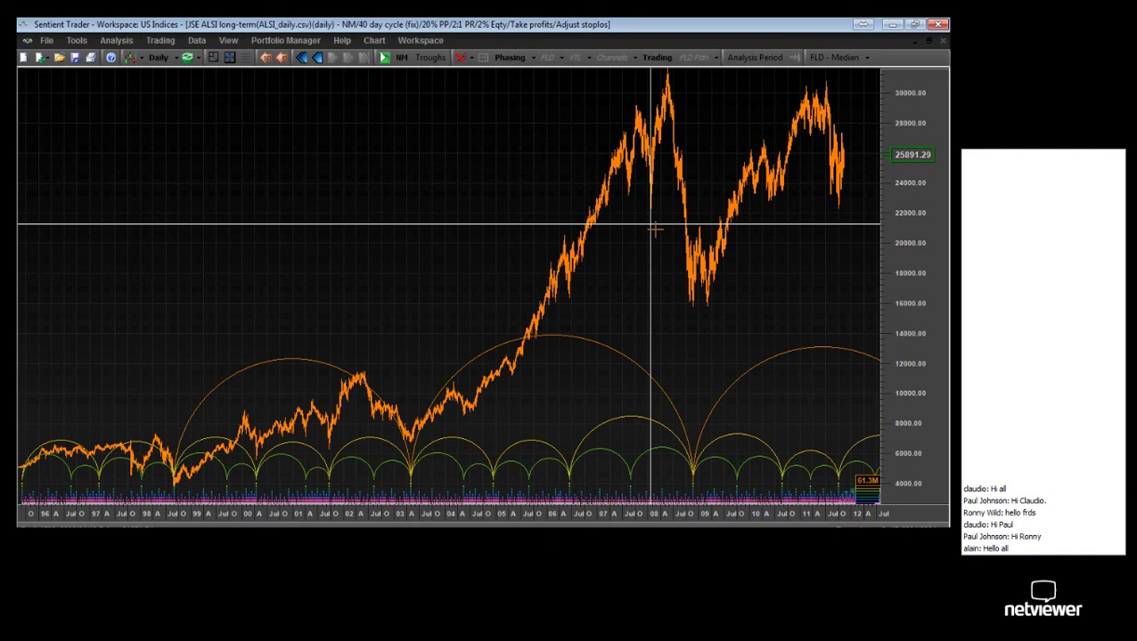
# - Clear the crosshairs and turn off the phasing semi-circles on the JSE ALSI chart
pyautogui.click(628, 238)
pyautogui.click(652, 237)
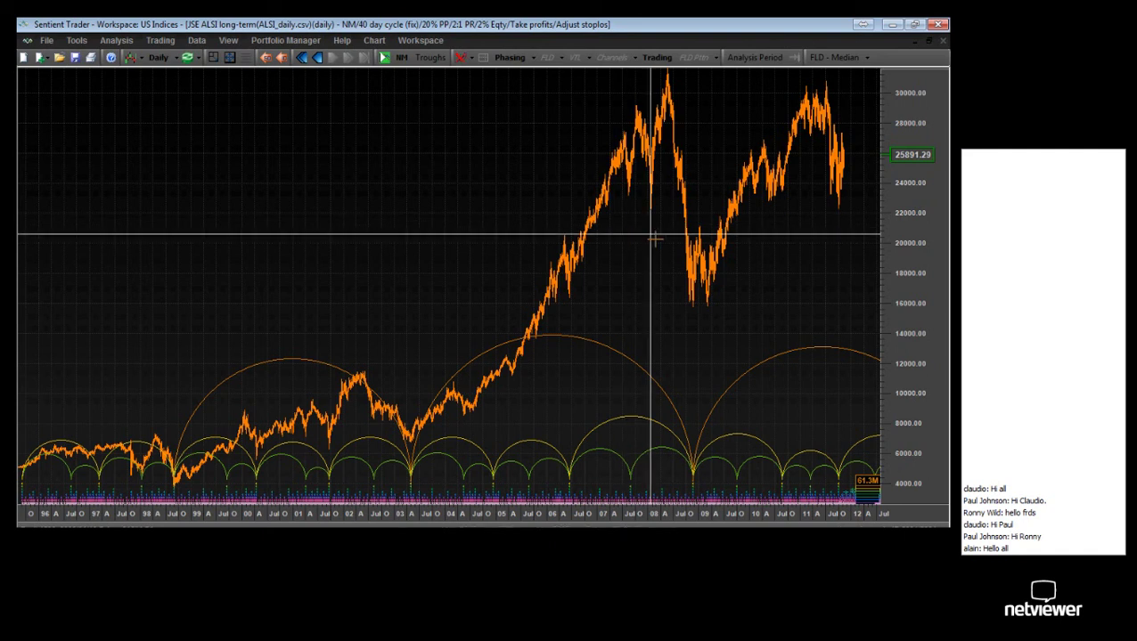
pyautogui.click(533, 57)
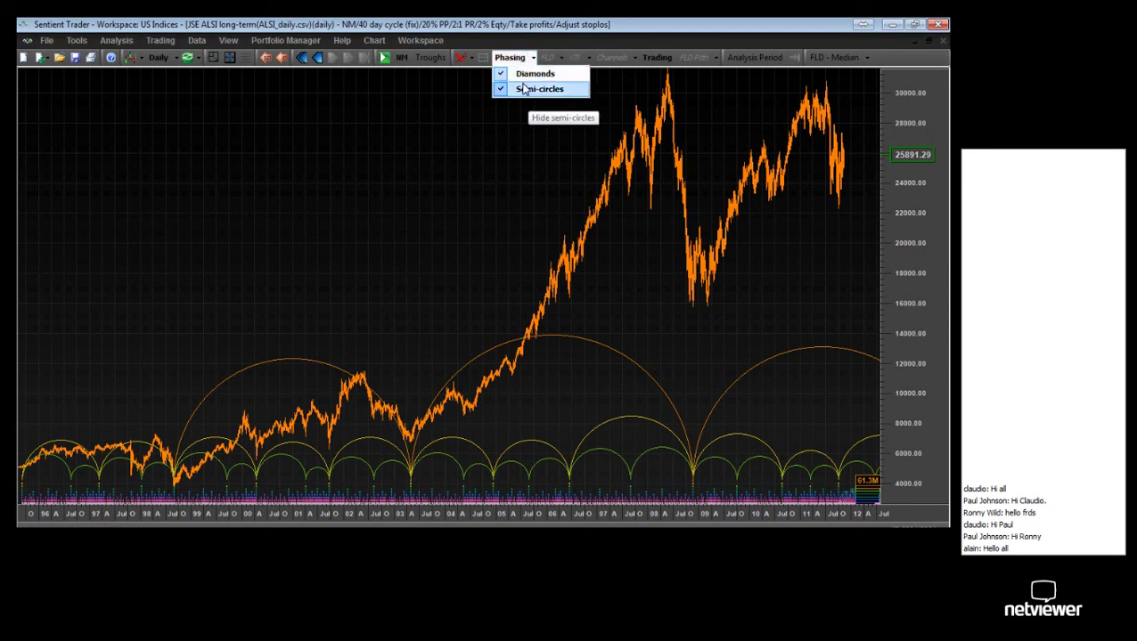
pyautogui.click(524, 89)
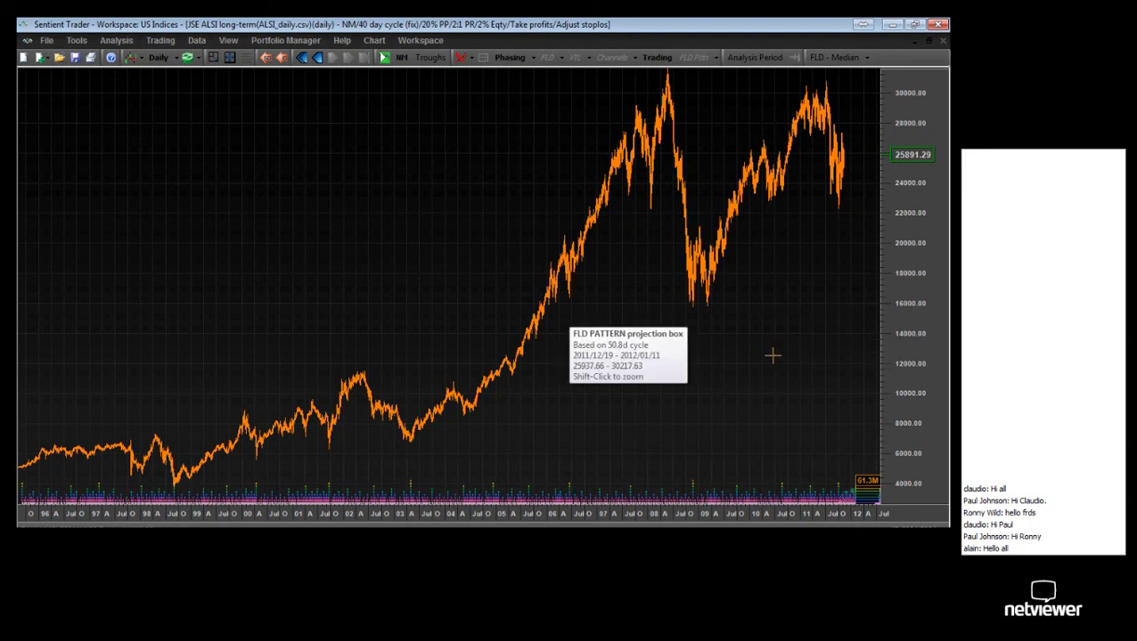
# - Change the JSE ALSI chart compression from Daily to Weekly
pyautogui.click(153, 57)
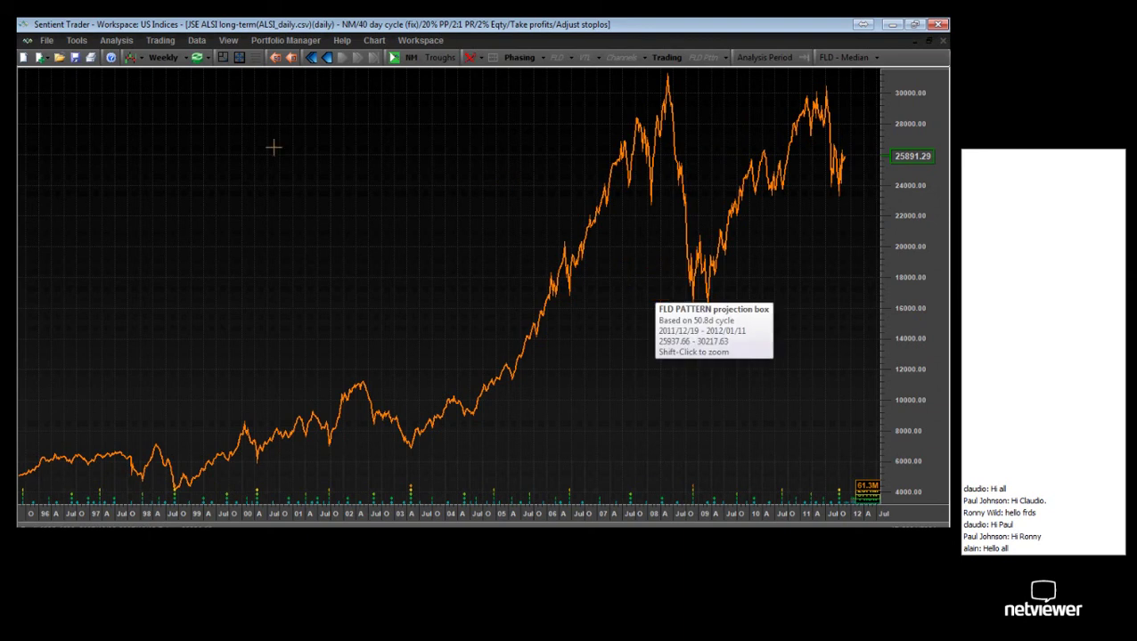
pyautogui.click(374, 40)
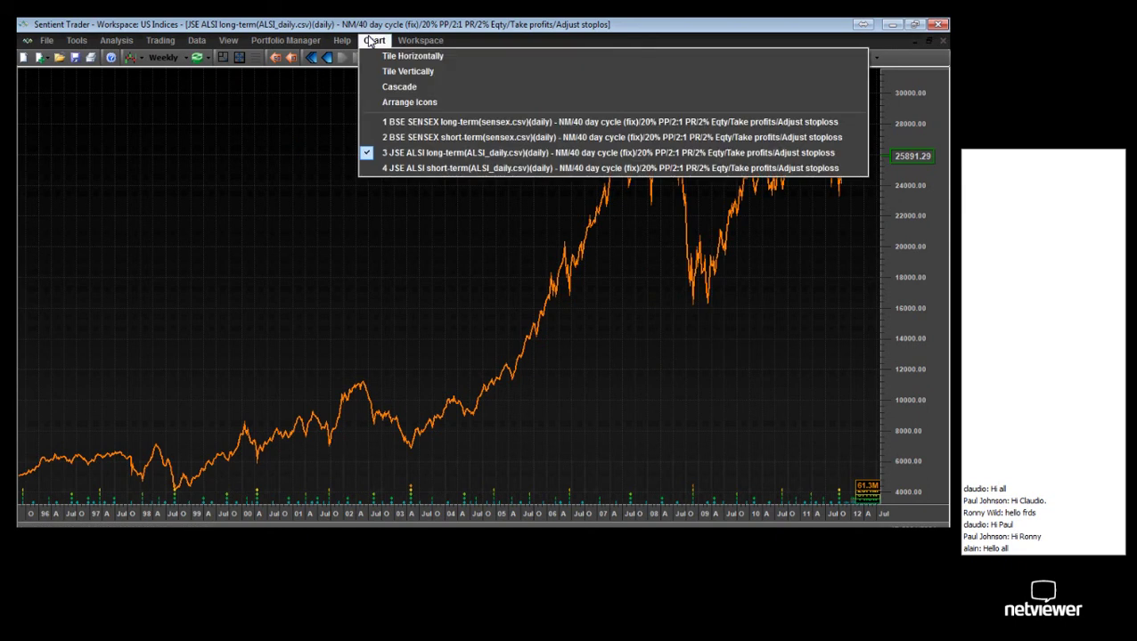
# - Switch to BSE SENSEX long-term, zoom to 1998–2012, and draw it as a Line on Median chart
pyautogui.click(398, 121)
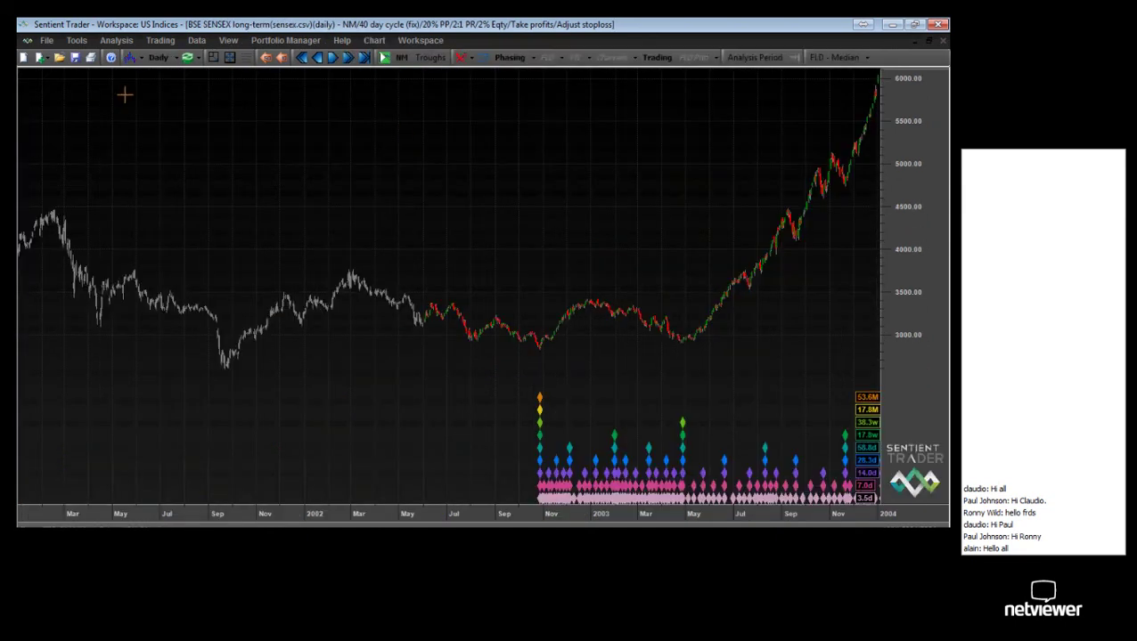
pyautogui.click(213, 57)
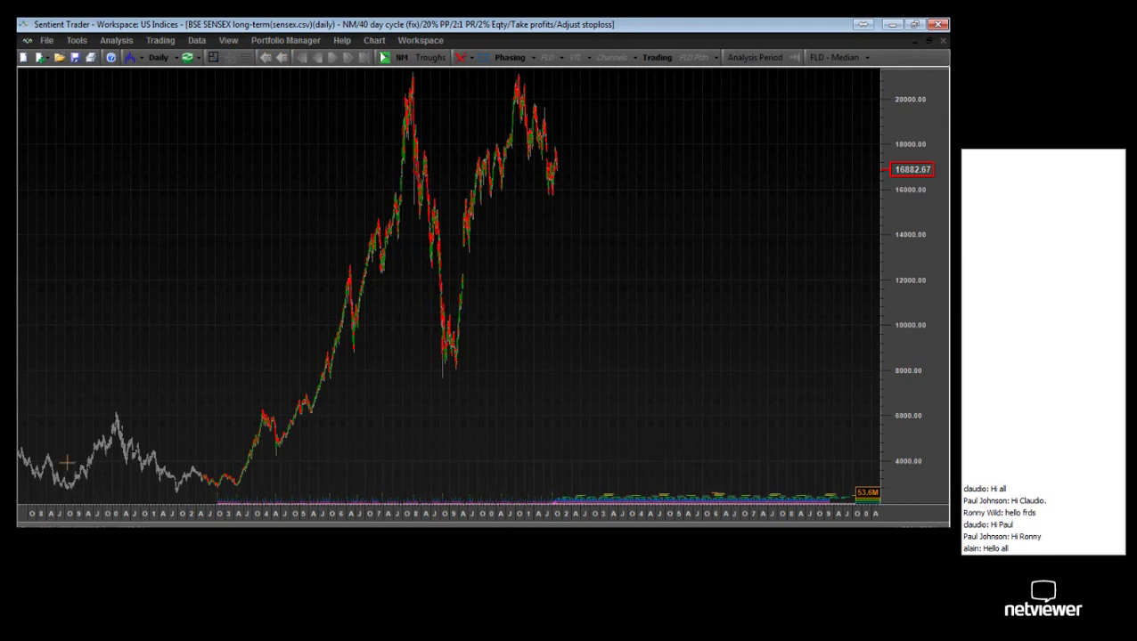
pyautogui.click(582, 211)
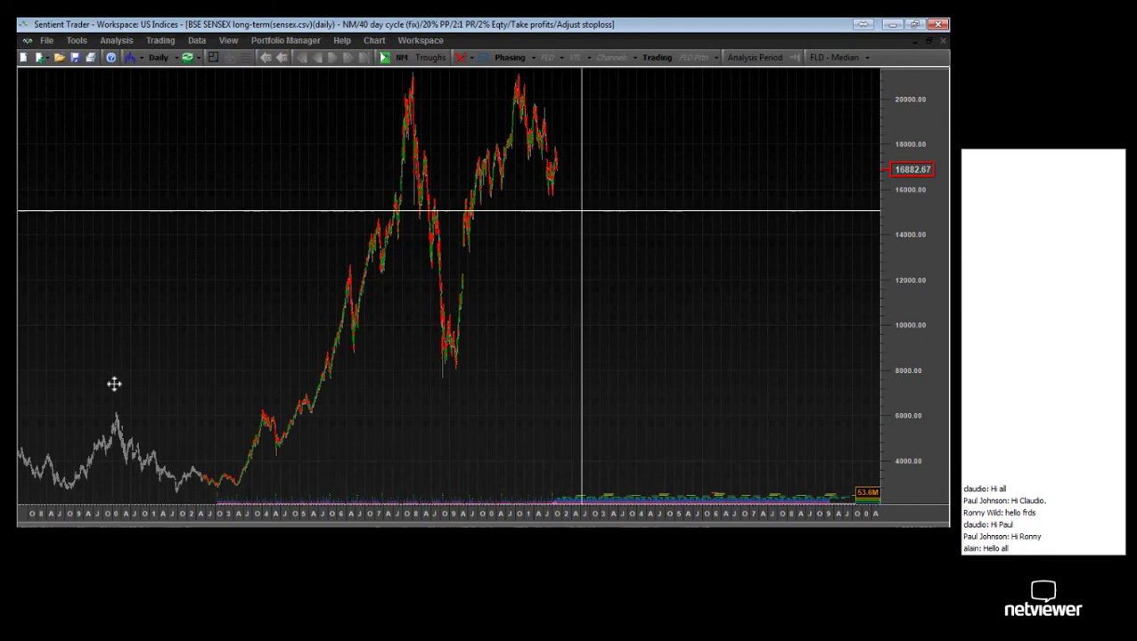
pyautogui.click(350, 176)
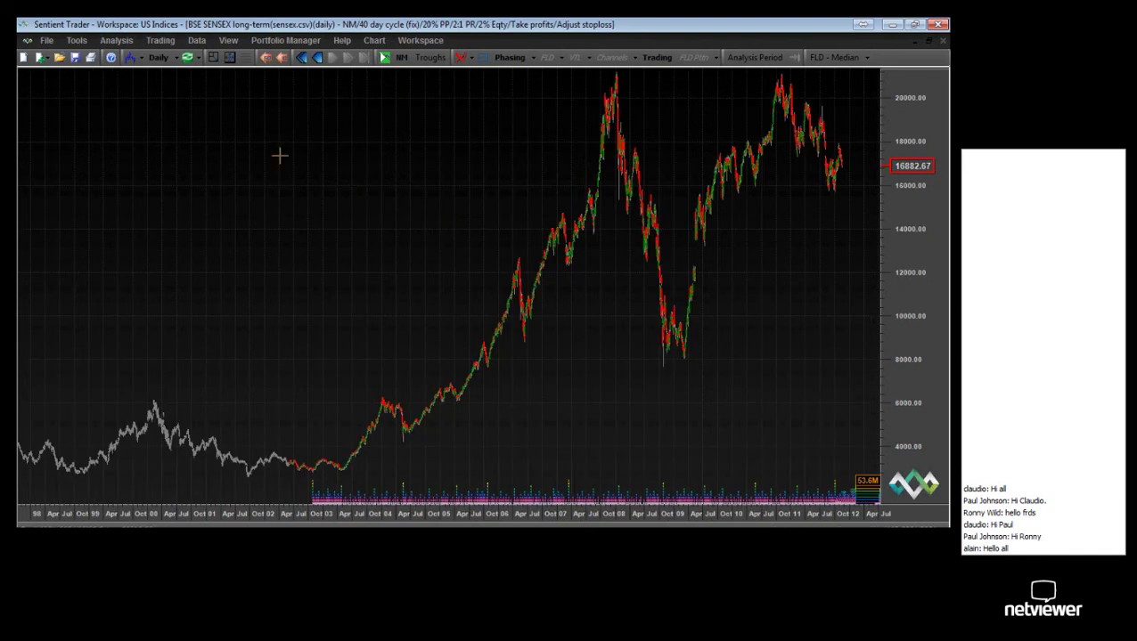
pyautogui.click(140, 57)
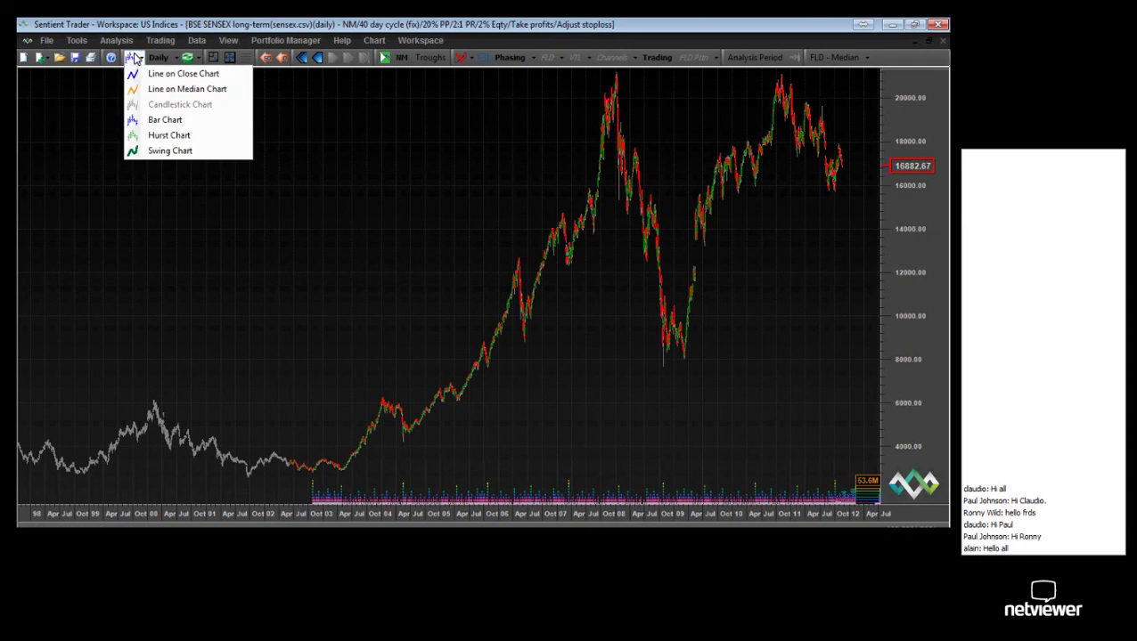
pyautogui.click(187, 89)
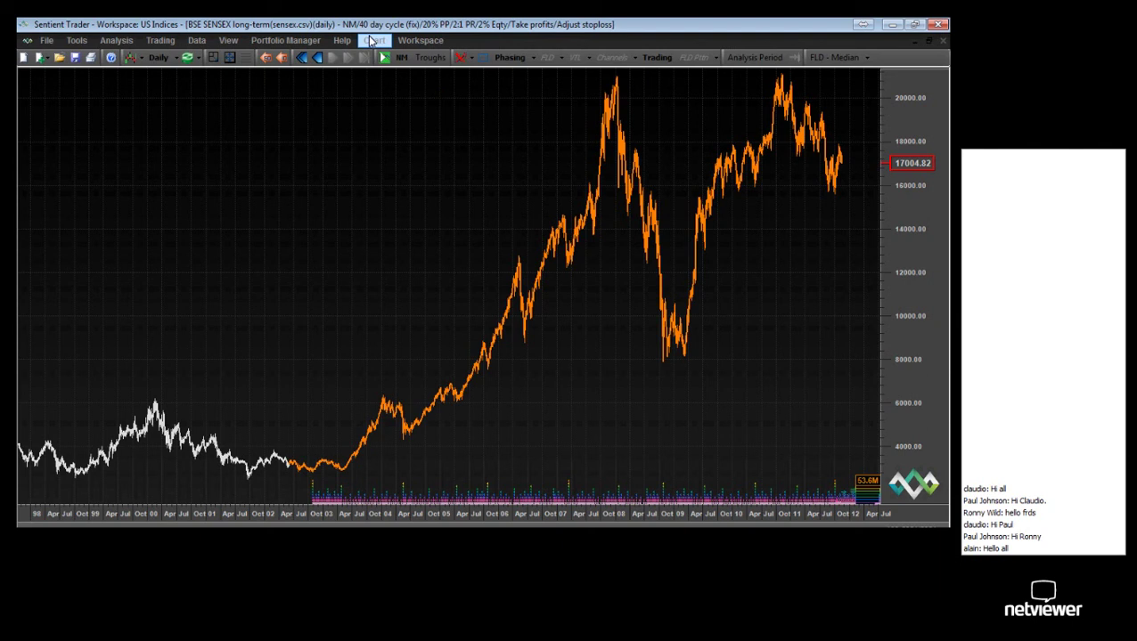
pyautogui.click(371, 40)
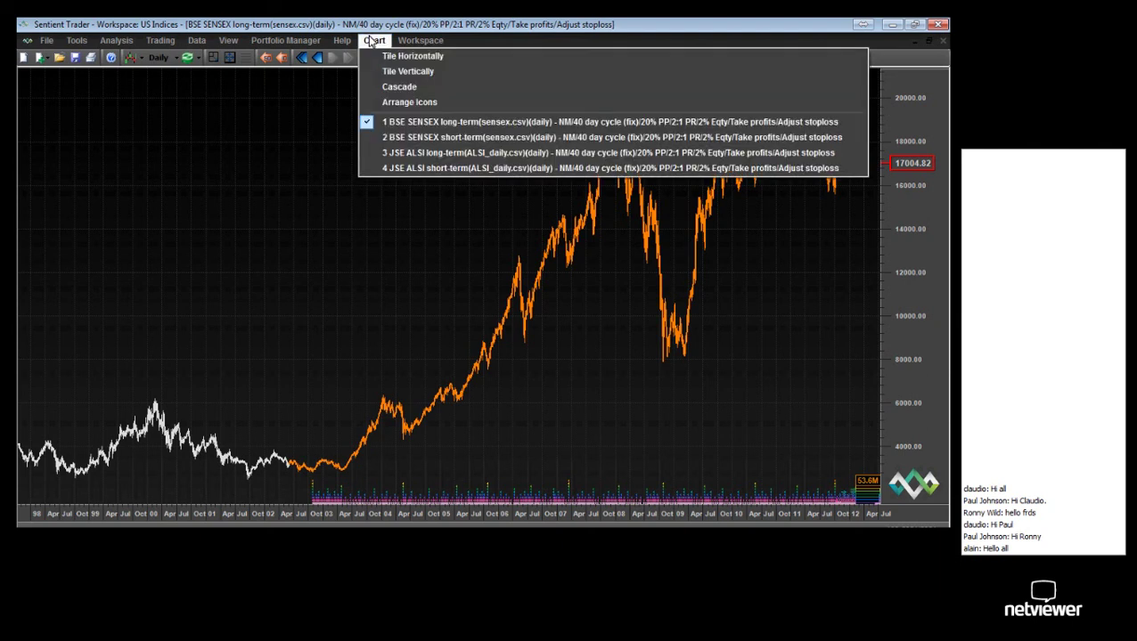
pyautogui.click(394, 155)
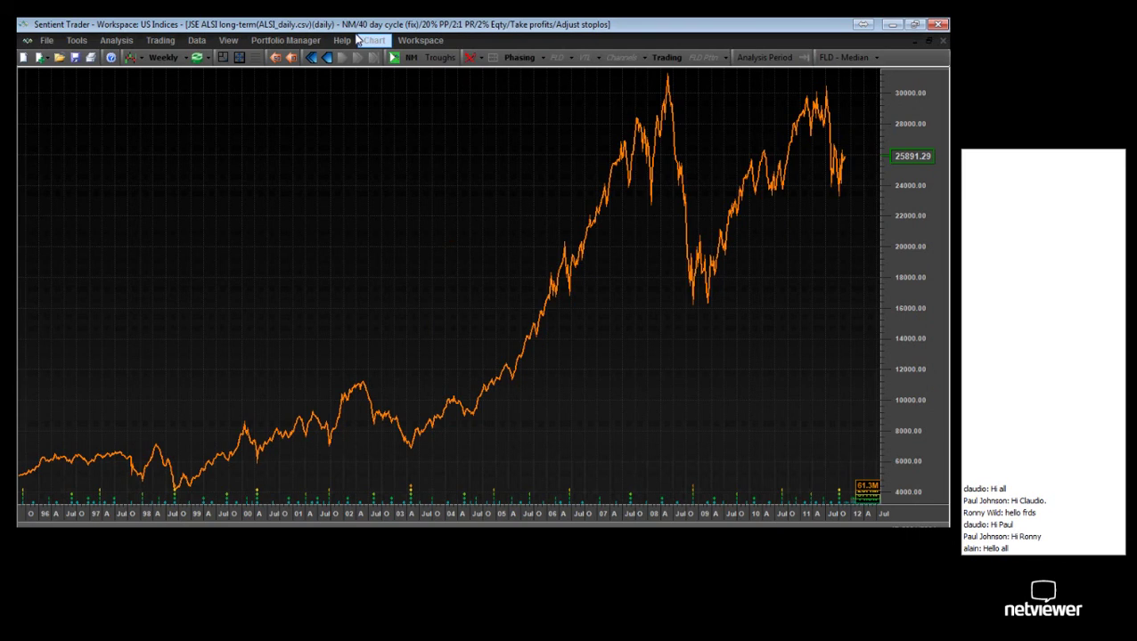
pyautogui.click(360, 42)
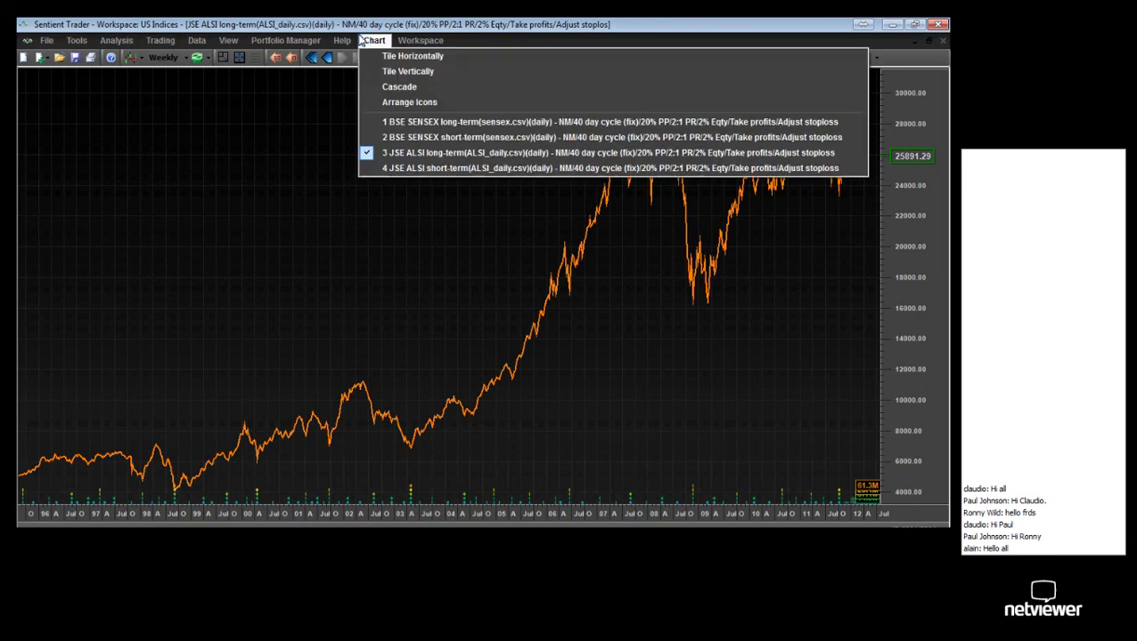
pyautogui.click(389, 122)
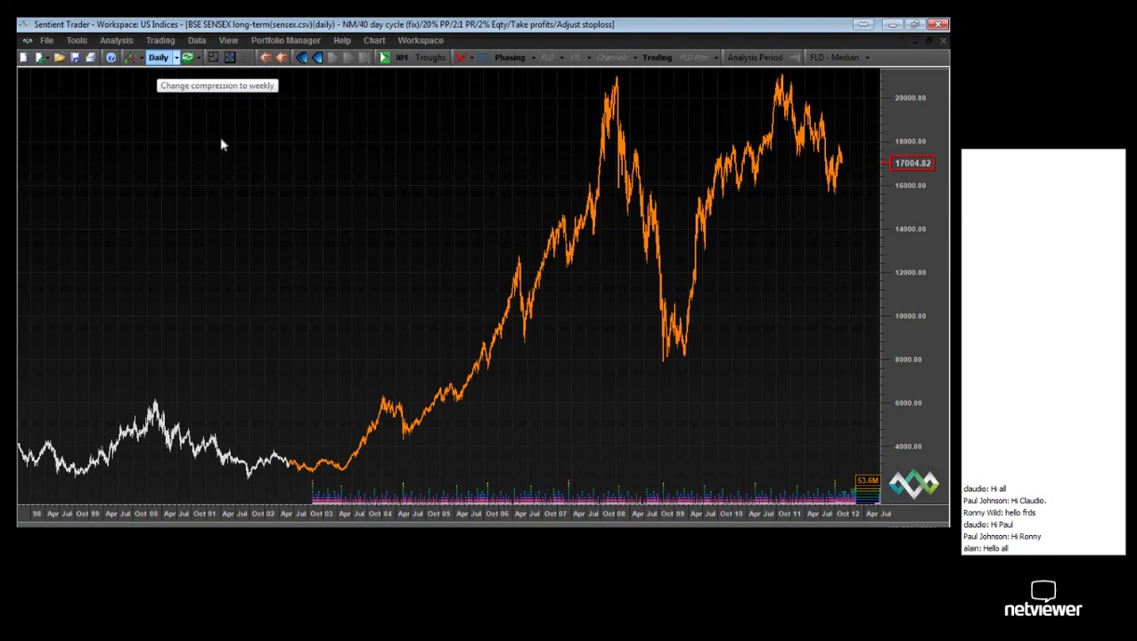
# - Set the BSE SENSEX chart to Weekly compression and draw its cycle phasing as semi-circles
pyautogui.click(155, 57)
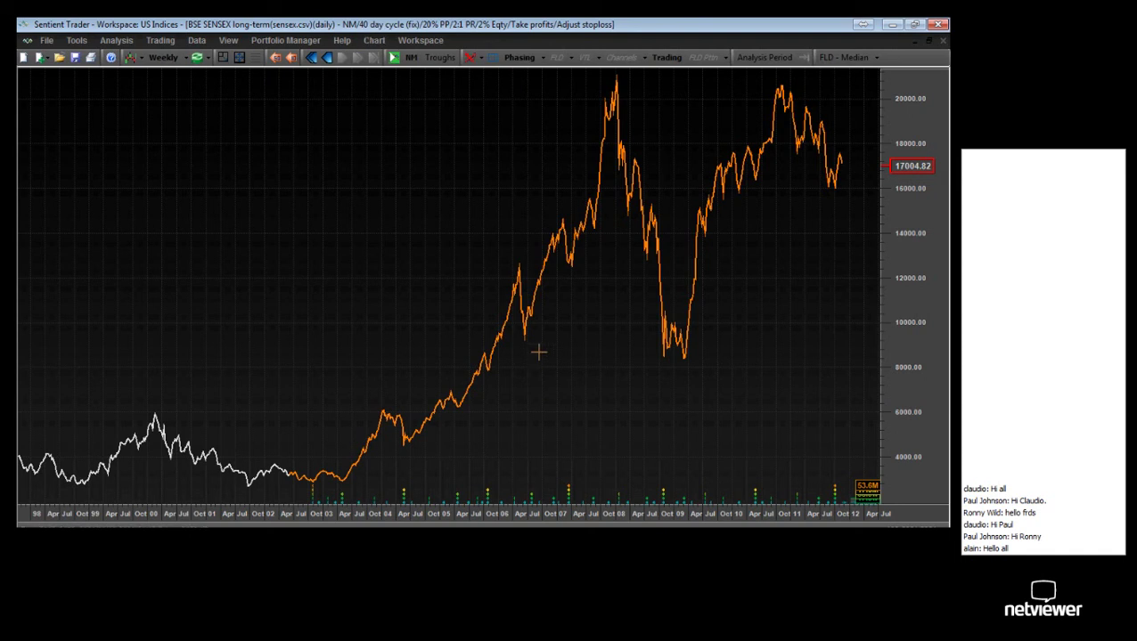
pyautogui.click(580, 287)
pyautogui.click(533, 59)
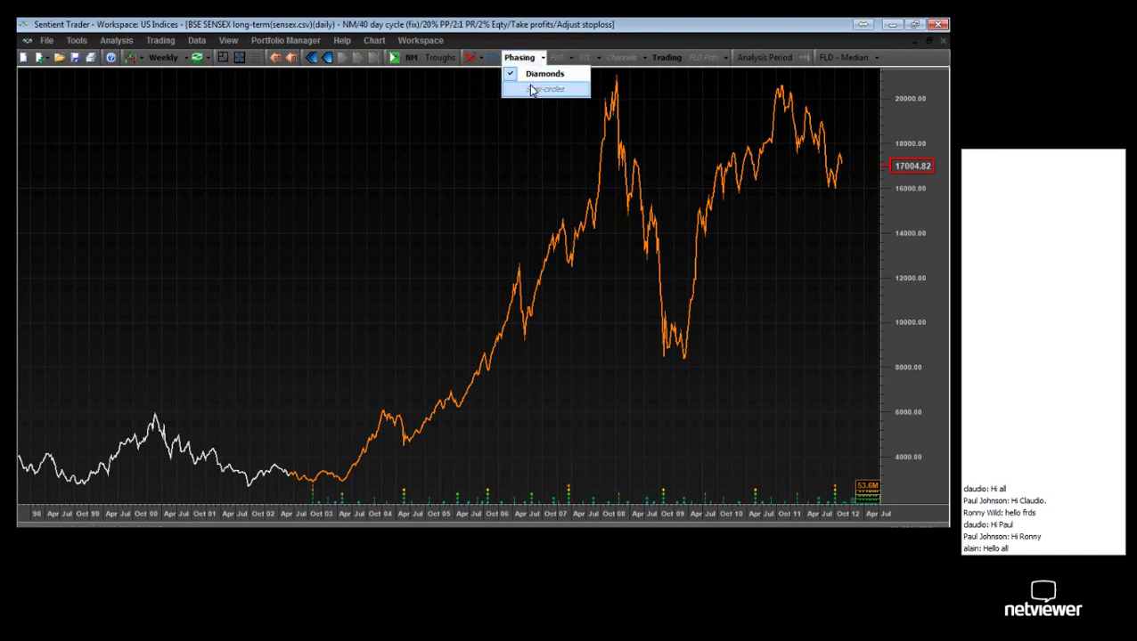
pyautogui.click(541, 89)
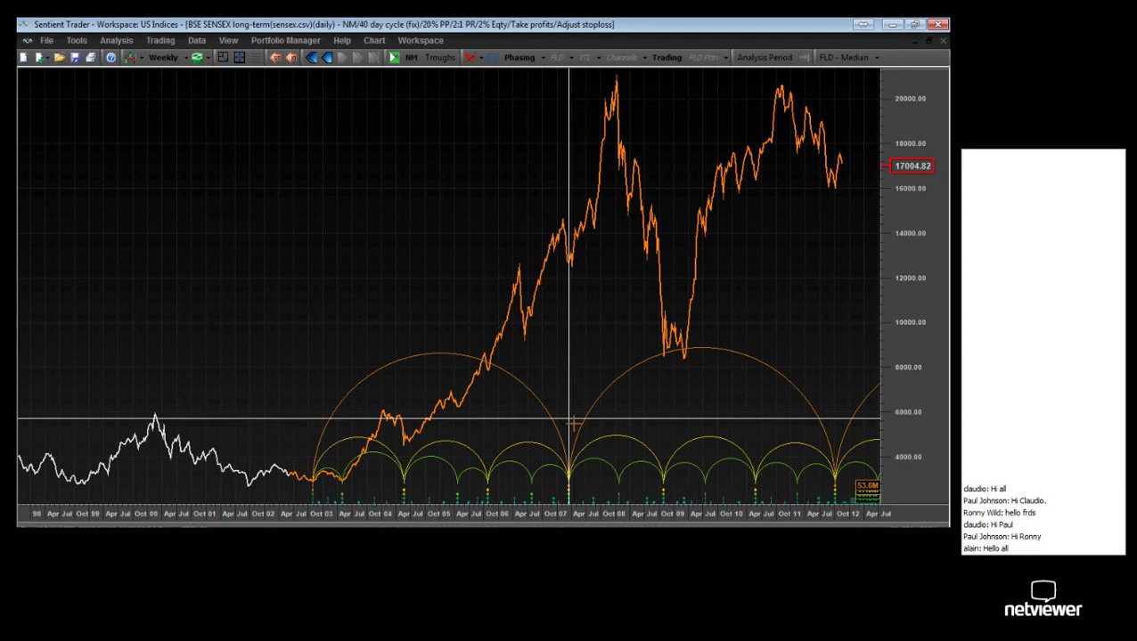
# - Bring up JSE ALSI long-term zoomed to 2006–2008, in Daily compression with phasing hidden
pyautogui.click(372, 41)
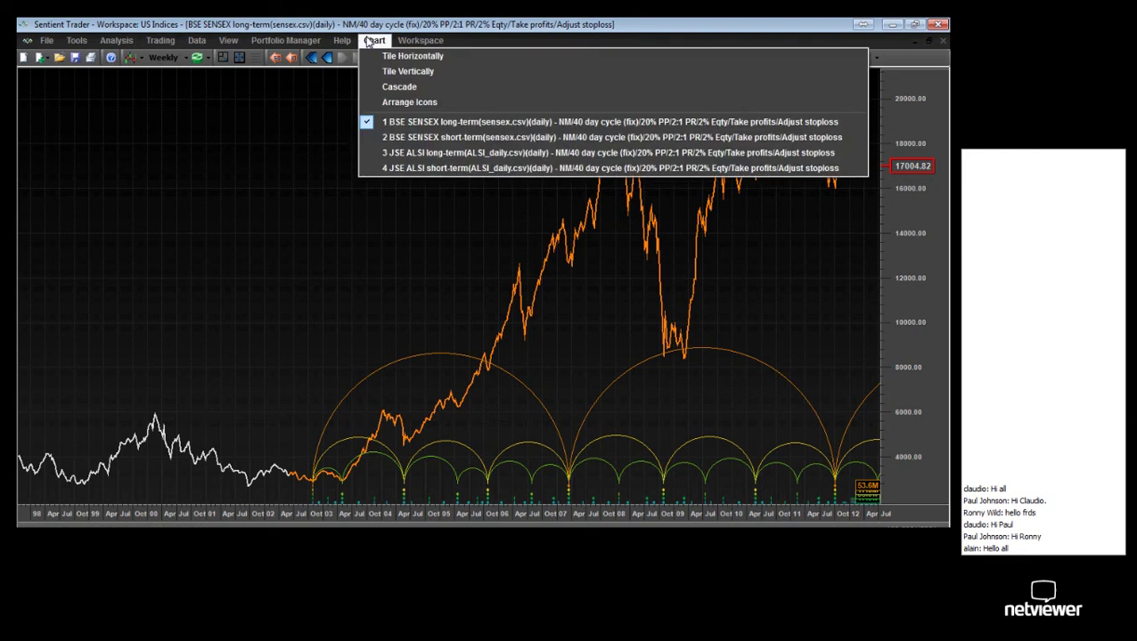
pyautogui.click(428, 153)
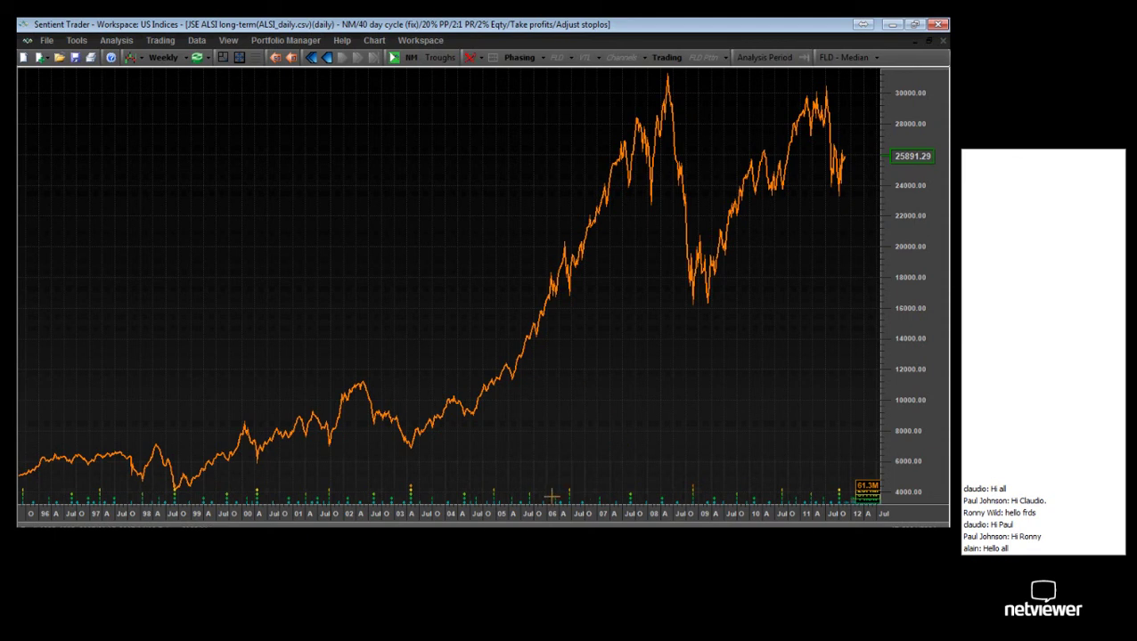
pyautogui.moveTo(547, 485); pyautogui.dragTo(698, 480)
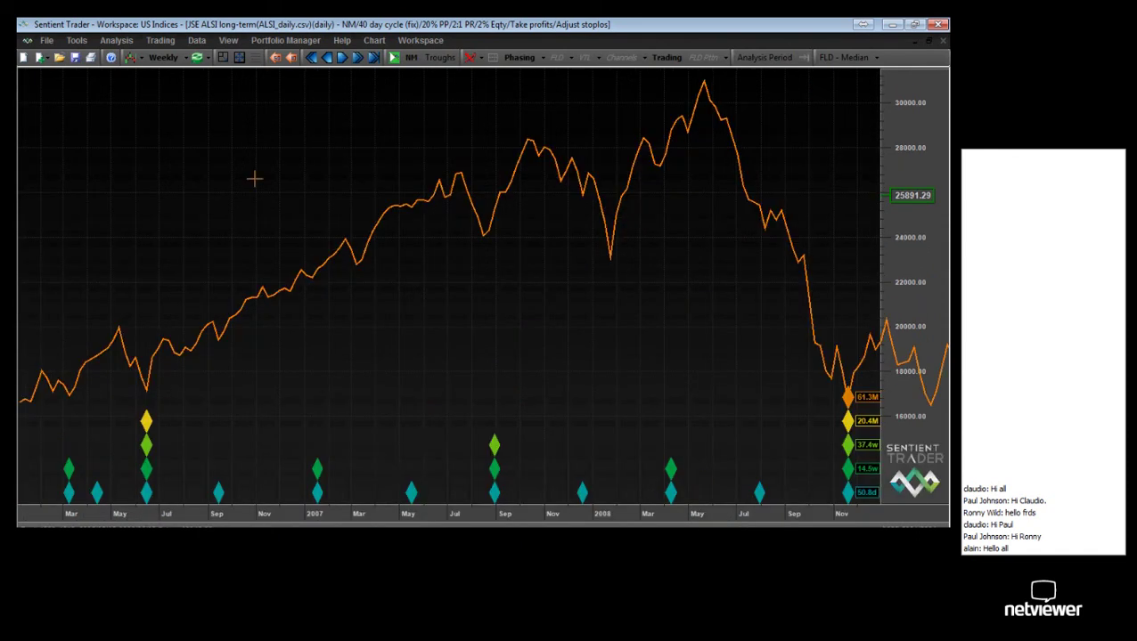
pyautogui.click(164, 58)
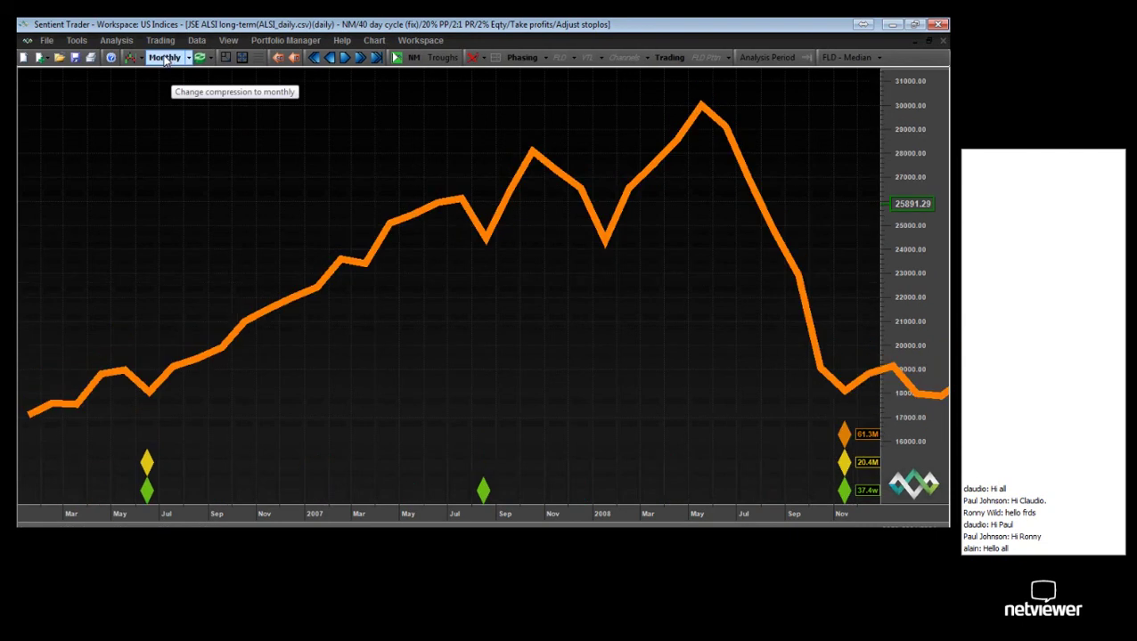
pyautogui.click(164, 59)
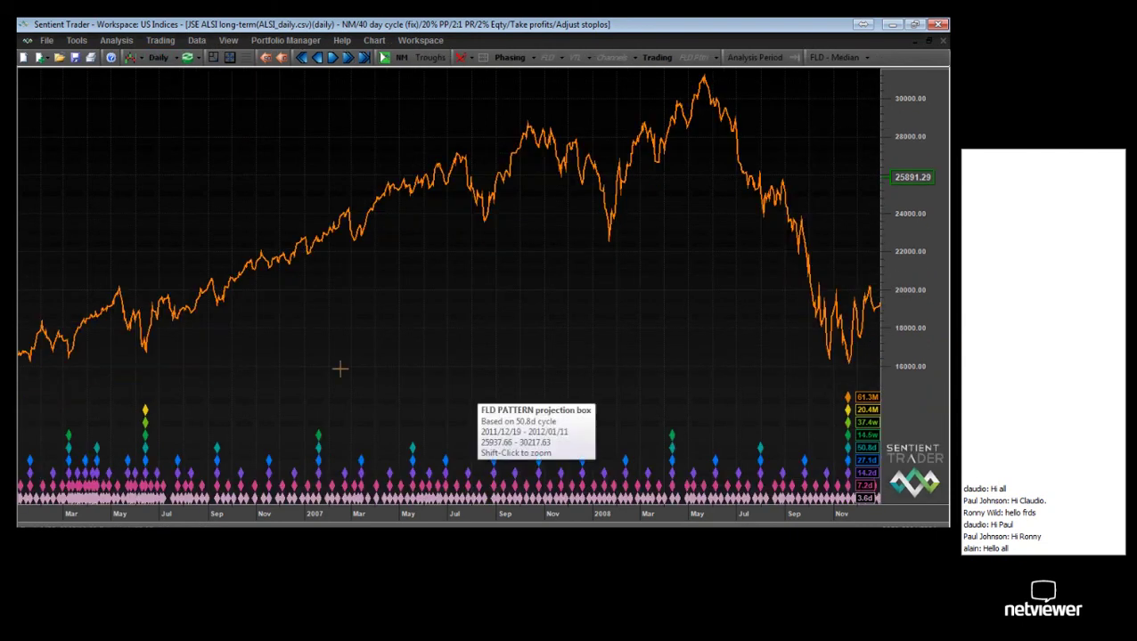
pyautogui.click(509, 57)
# - Show BSE SENSEX zoomed to 2007–2008, daily with phasing hidden, and check the March low
pyautogui.click(374, 40)
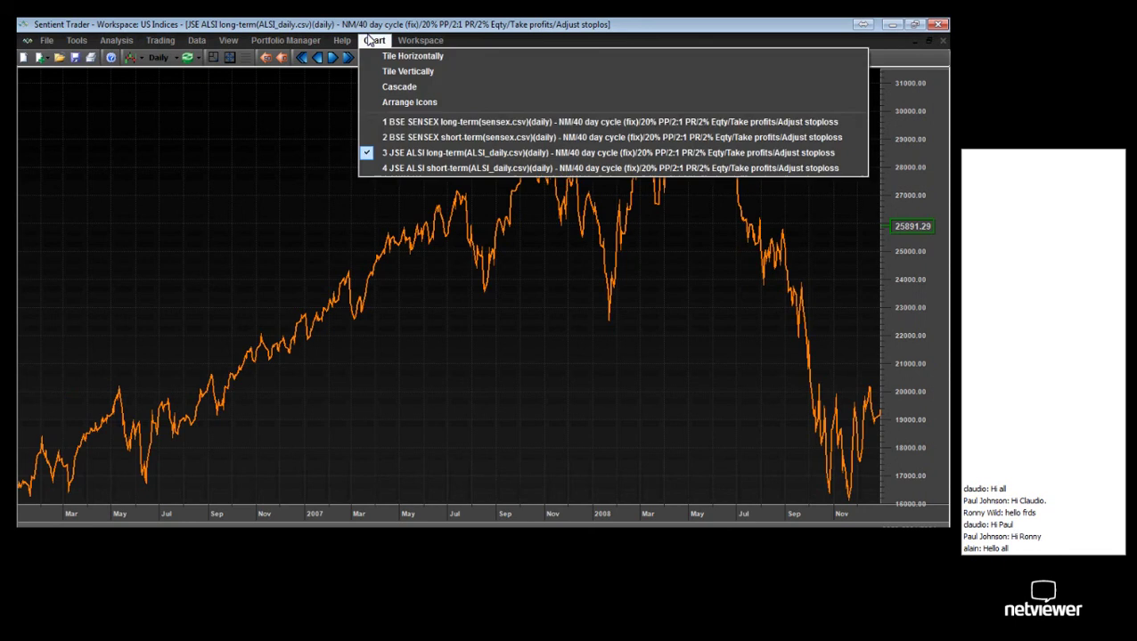
pyautogui.click(400, 122)
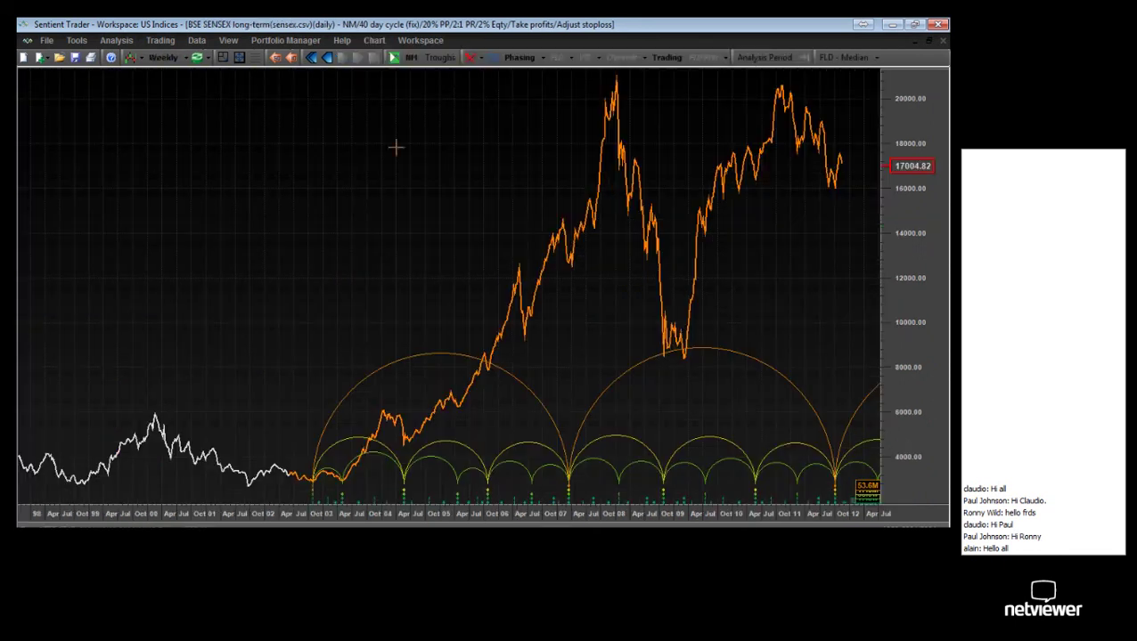
pyautogui.moveTo(561, 484); pyautogui.dragTo(670, 473)
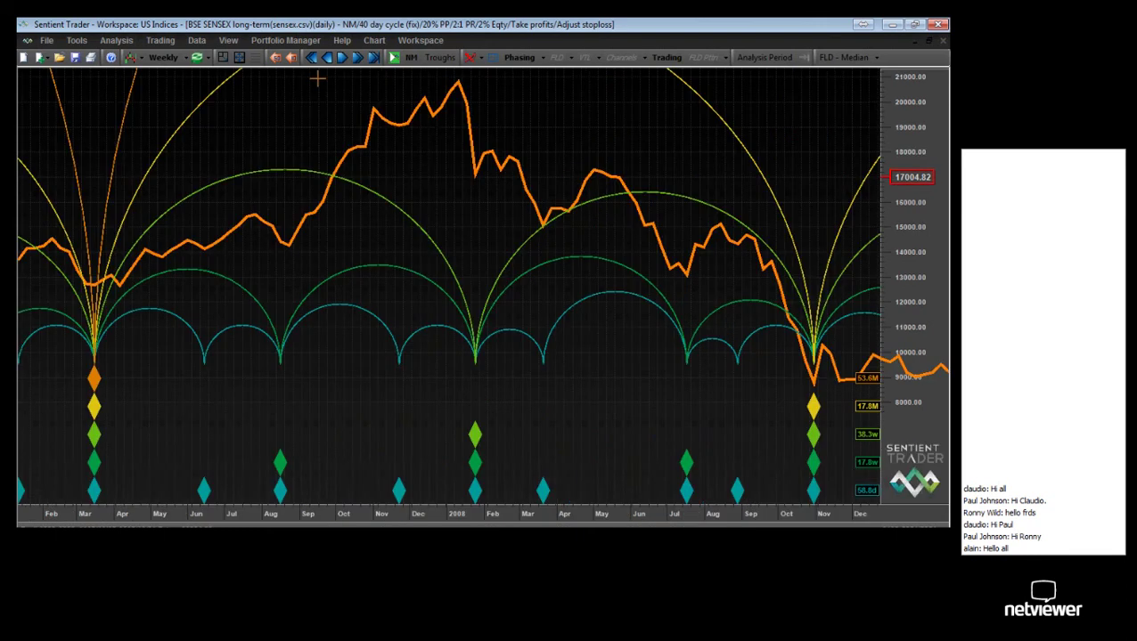
pyautogui.click(517, 58)
pyautogui.click(158, 59)
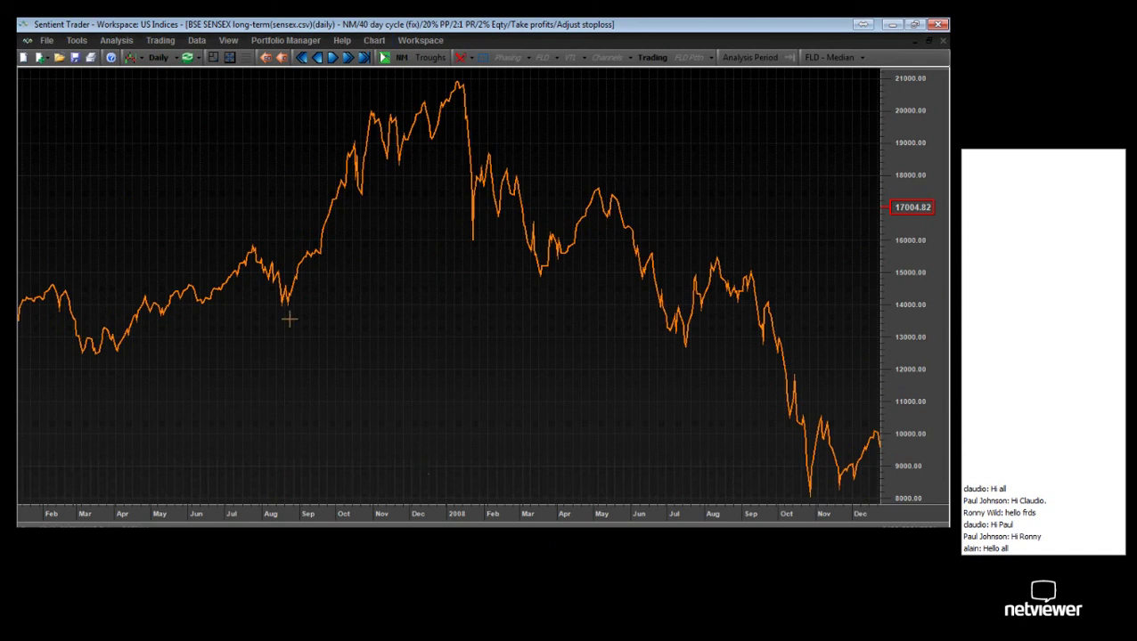
pyautogui.click(99, 373)
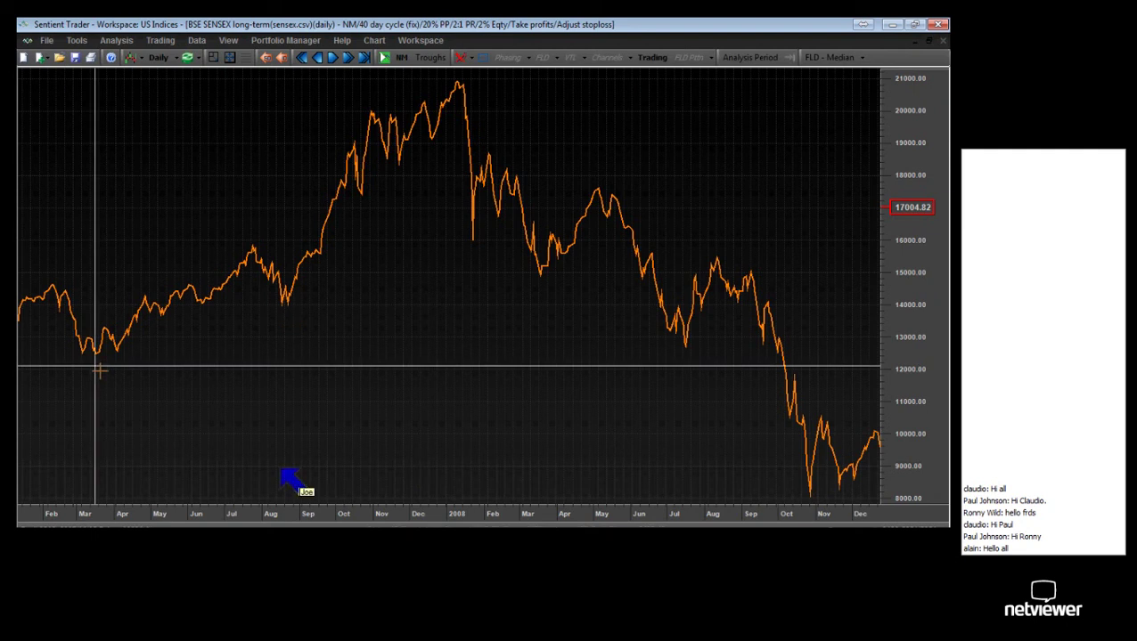
pyautogui.click(97, 369)
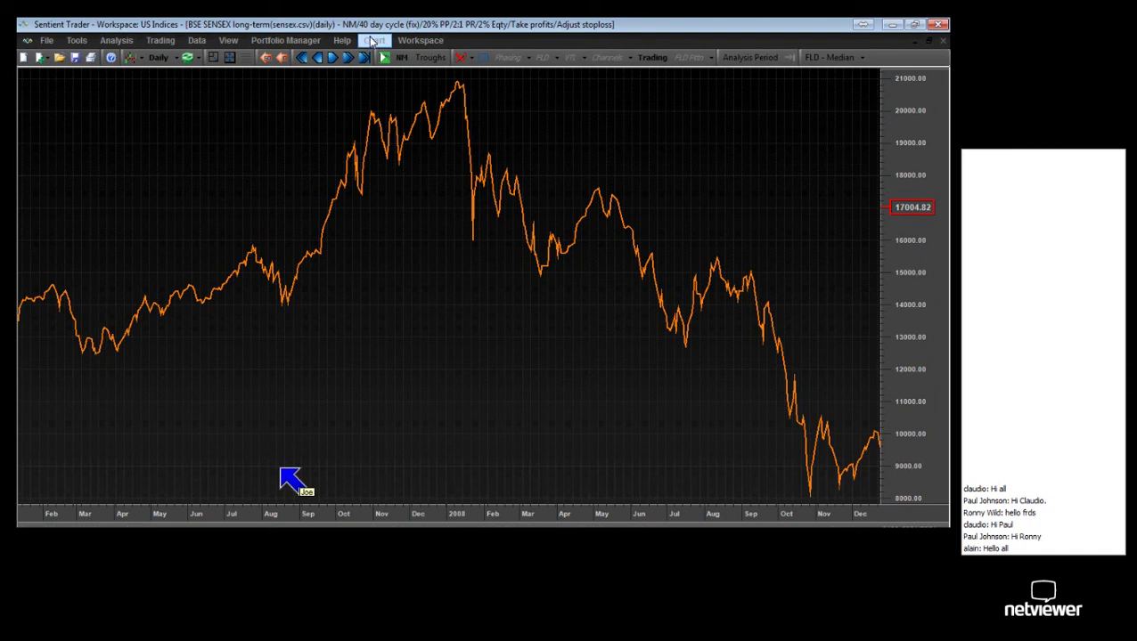
# - Zoom the JSE ALSI long-term chart to 2007–2008 to match the SENSEX view
pyautogui.click(373, 40)
pyautogui.click(412, 148)
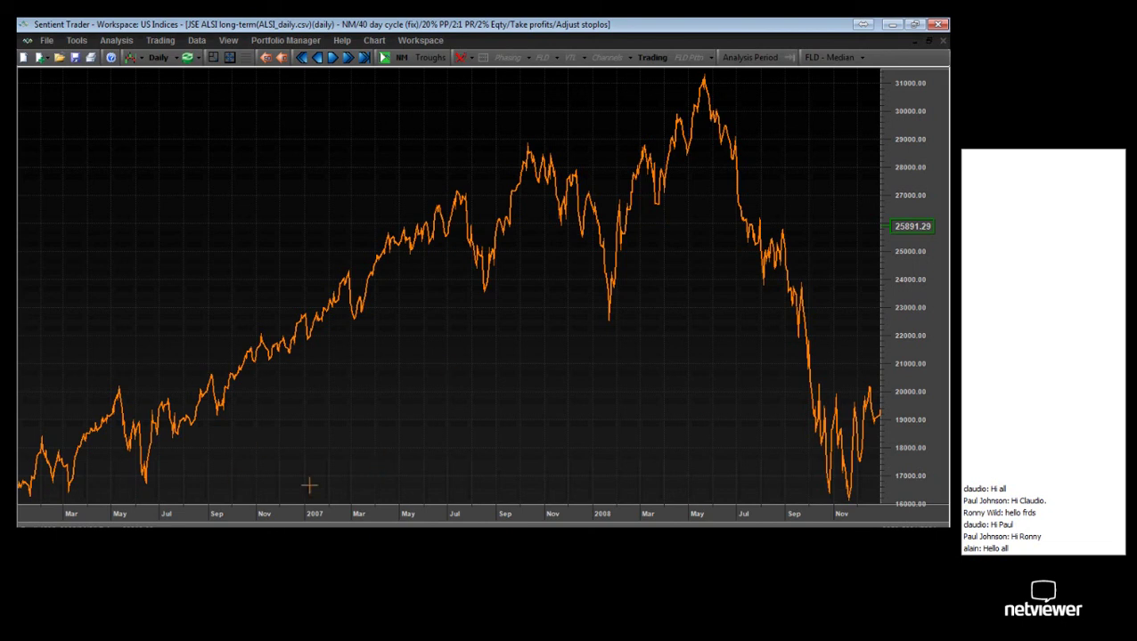
pyautogui.moveTo(309, 485); pyautogui.dragTo(877, 357)
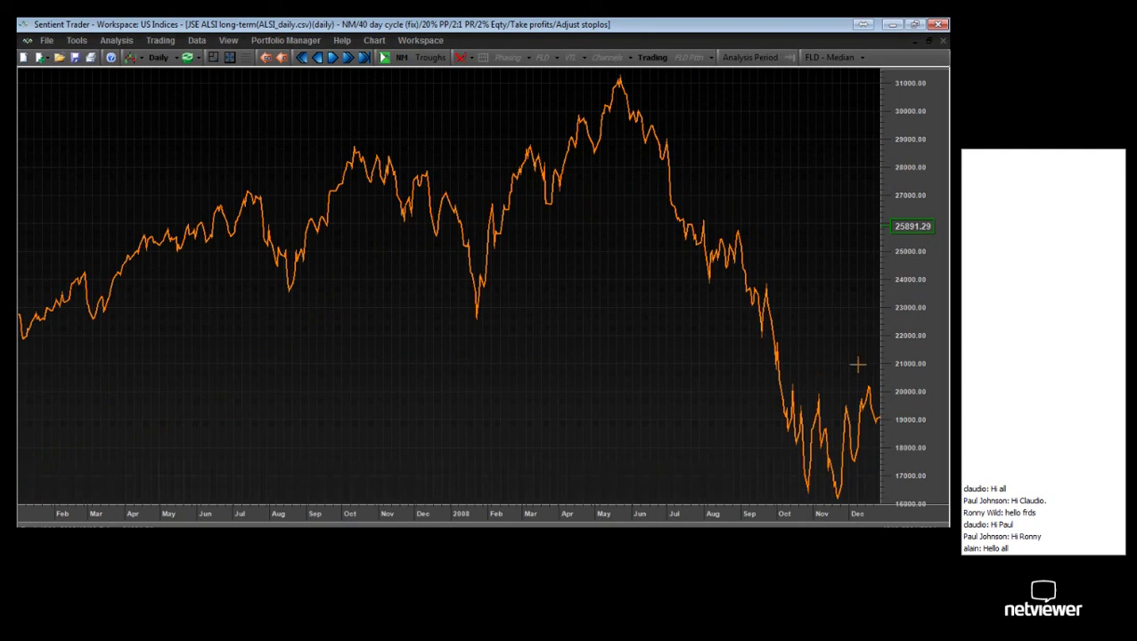
# - Flip between the BSE SENSEX and JSE ALSI charts to compare them, ending on SENSEX
pyautogui.click(419, 41)
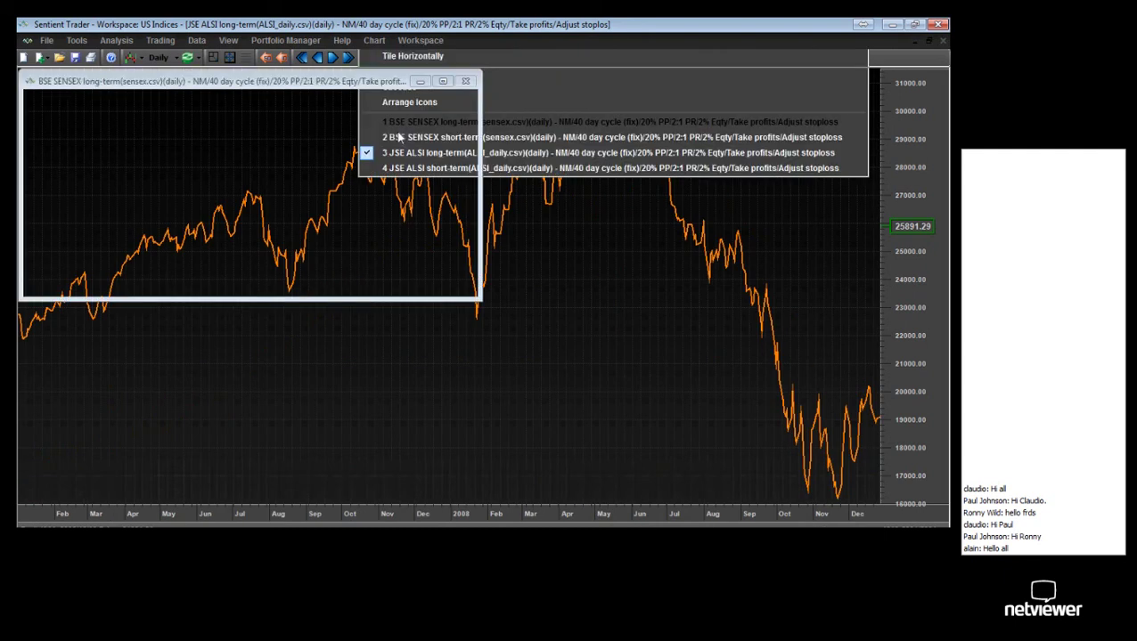
pyautogui.click(398, 132)
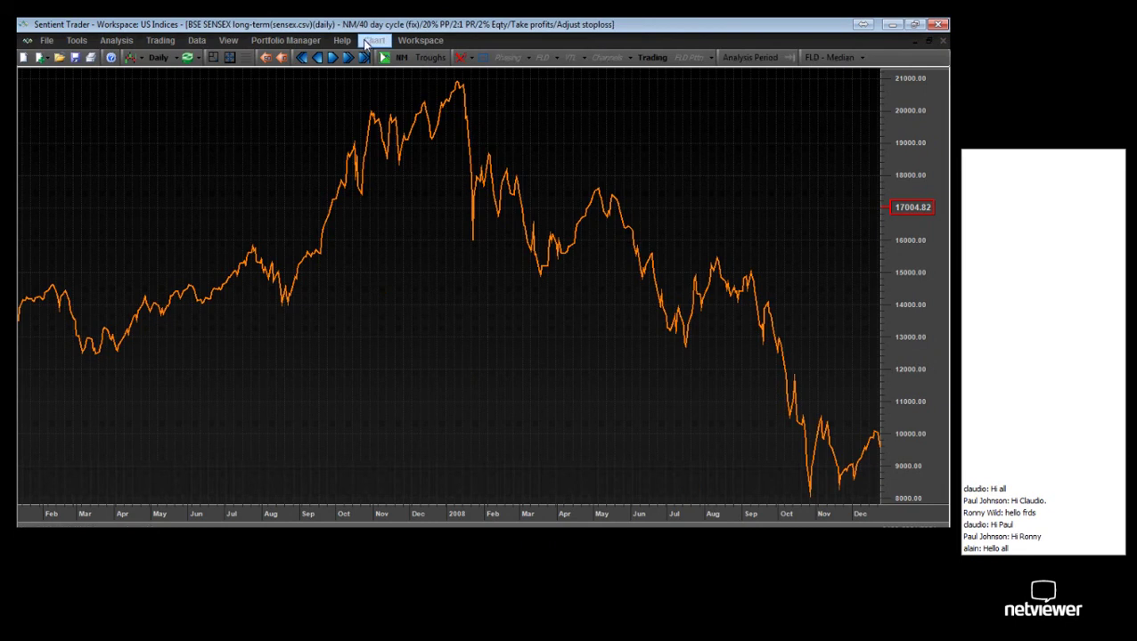
pyautogui.click(367, 41)
pyautogui.click(408, 152)
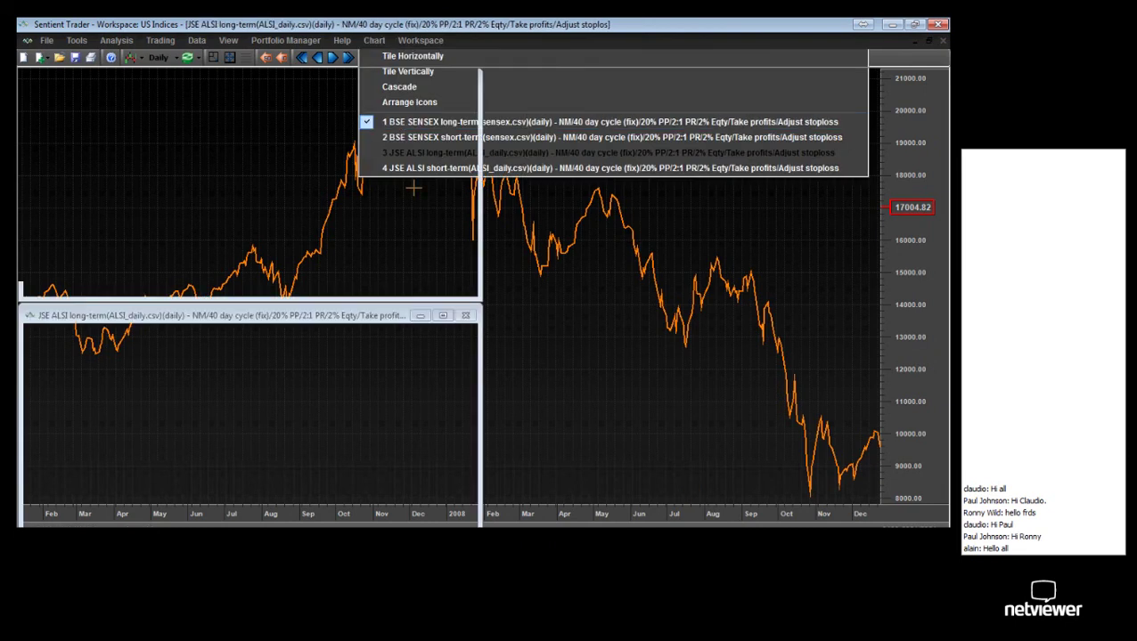
pyautogui.click(373, 40)
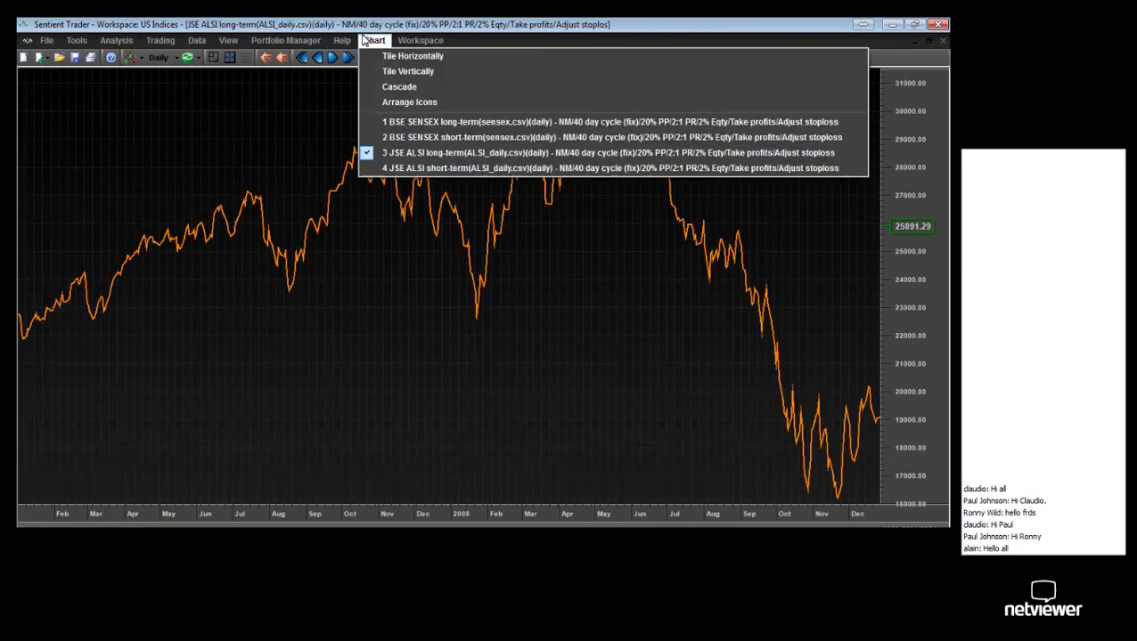
pyautogui.click(392, 122)
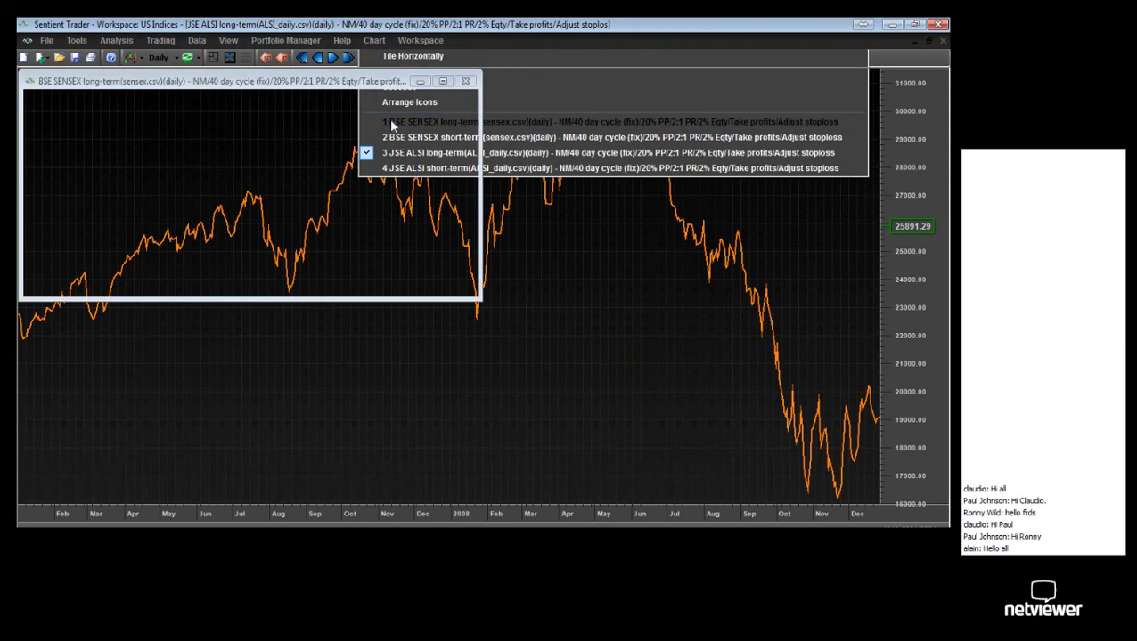